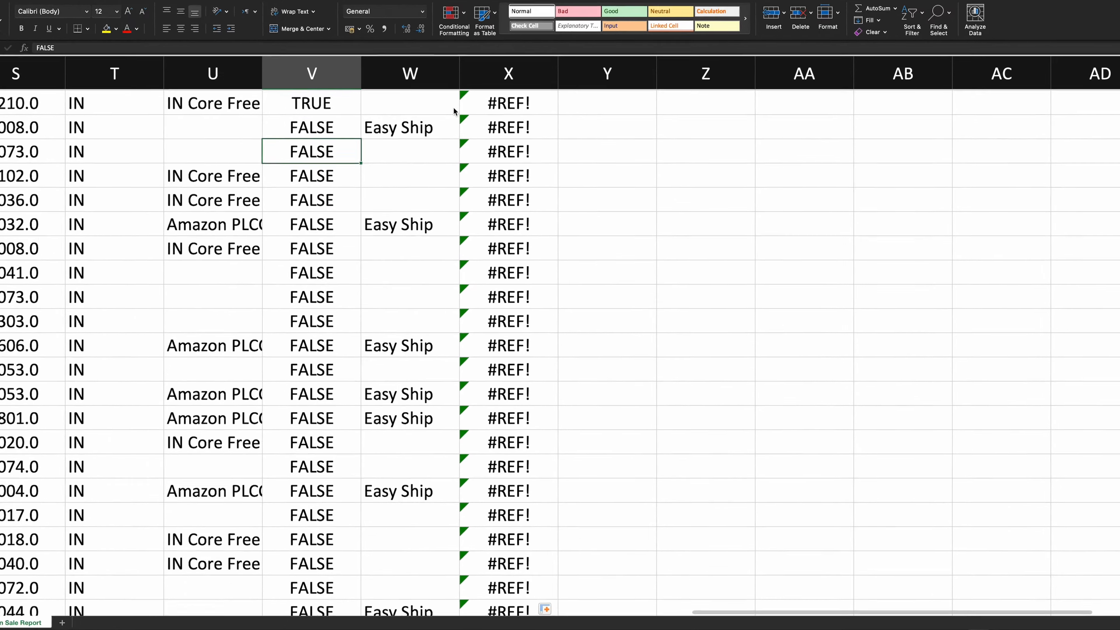
{"action": "scroll", "coordinate": [276, 117], "scroll_direction": "down", "scroll_amount": 5}
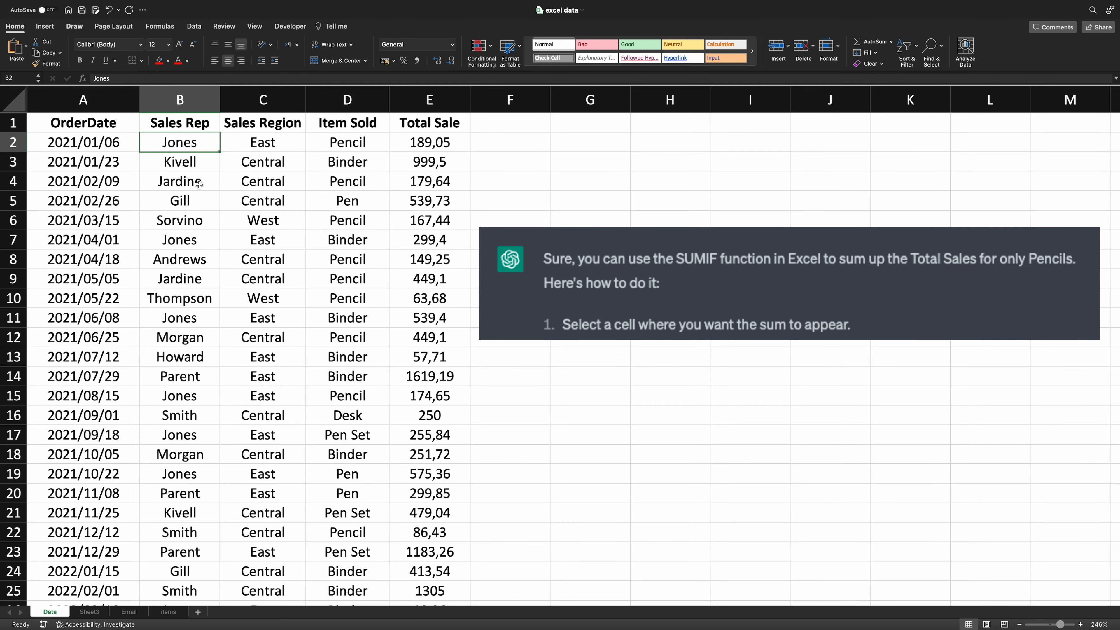
Enter the template formula =SUMIF(range, criteria, sum_range) in B46, beside the Sumif Pencil label.
{"action": "scroll", "coordinate": [198, 185], "scroll_direction": "down", "scroll_amount": 12}
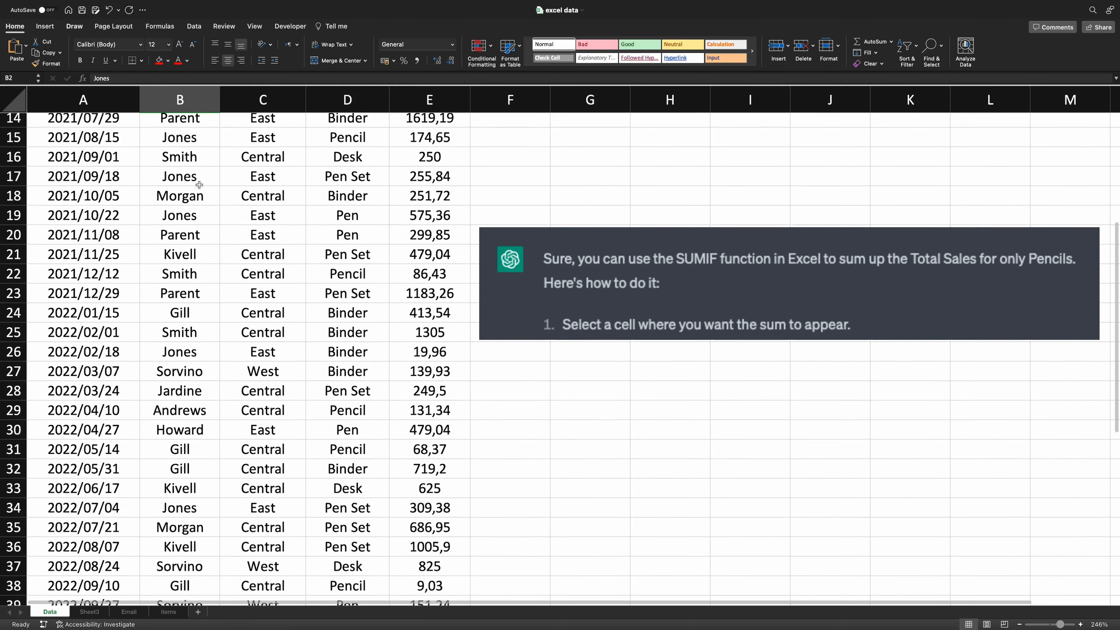
{"action": "left_click", "coordinate": [176, 282]}
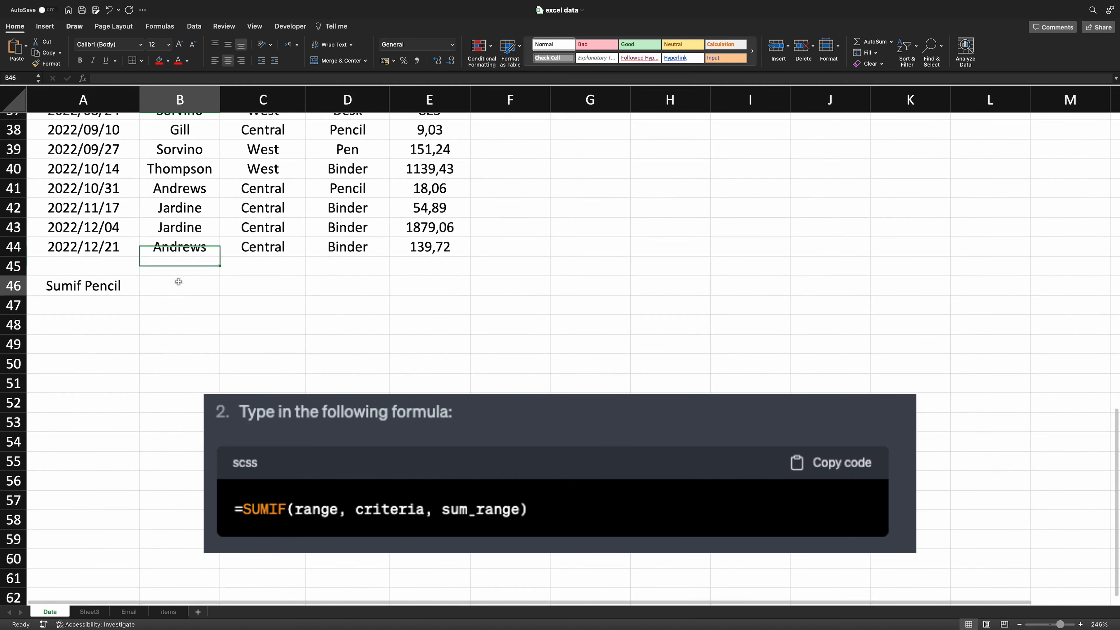
{"action": "type", "text": "=SUMIF(range, criteria, sum_range)"}
Replace the range placeholder in the SUMIF formula with the Item Sold cells D2:D44.
{"action": "double_click", "coordinate": [99, 287]}
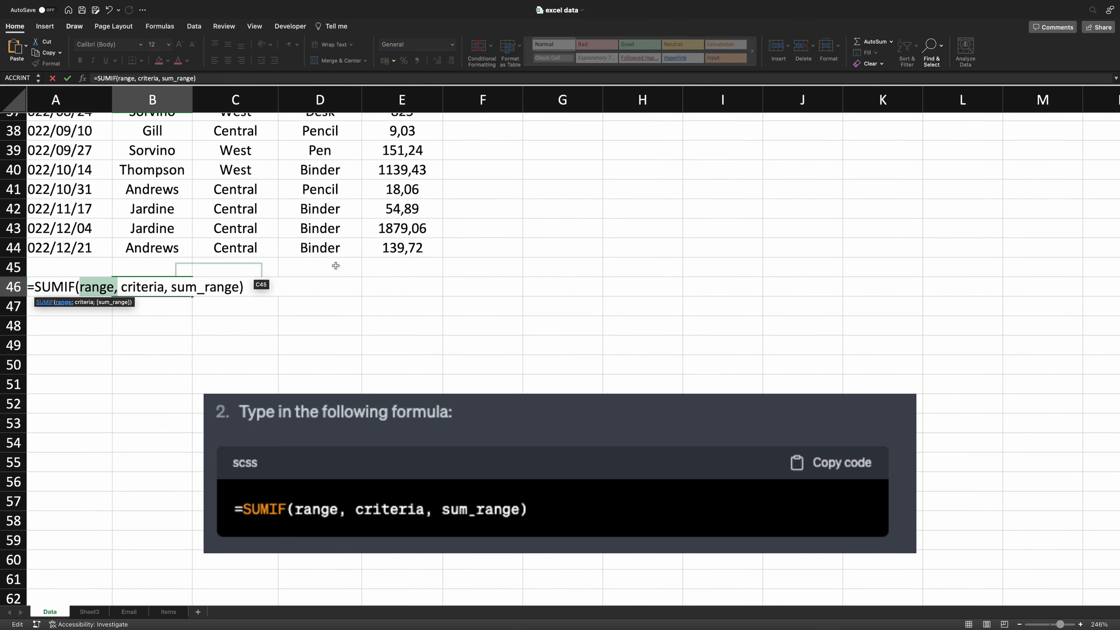
{"action": "scroll", "coordinate": [322, 140], "scroll_direction": "up", "scroll_amount": 12}
{"action": "left_click", "coordinate": [321, 140]}
{"action": "left_click_drag", "start_coordinate": [322, 140], "coordinate": [329, 574]}
{"action": "scroll", "coordinate": [328, 529], "scroll_direction": "down", "scroll_amount": 5}
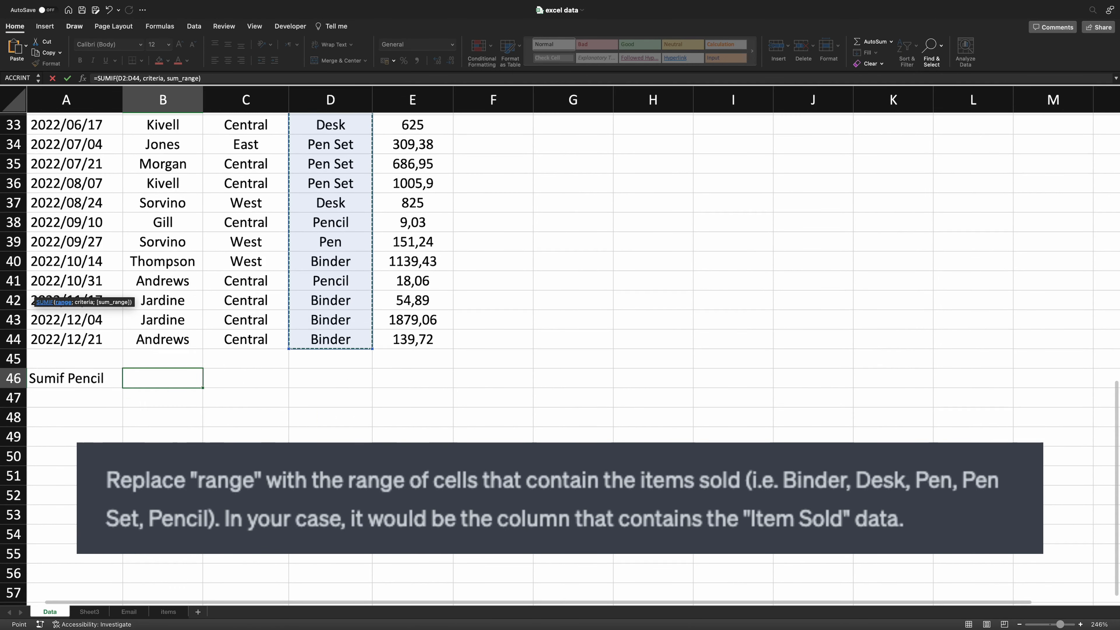
Replace the criteria placeholder in the SUMIF formula with "Pencil" in quotation marks.
{"action": "left_click", "coordinate": [211, 76]}
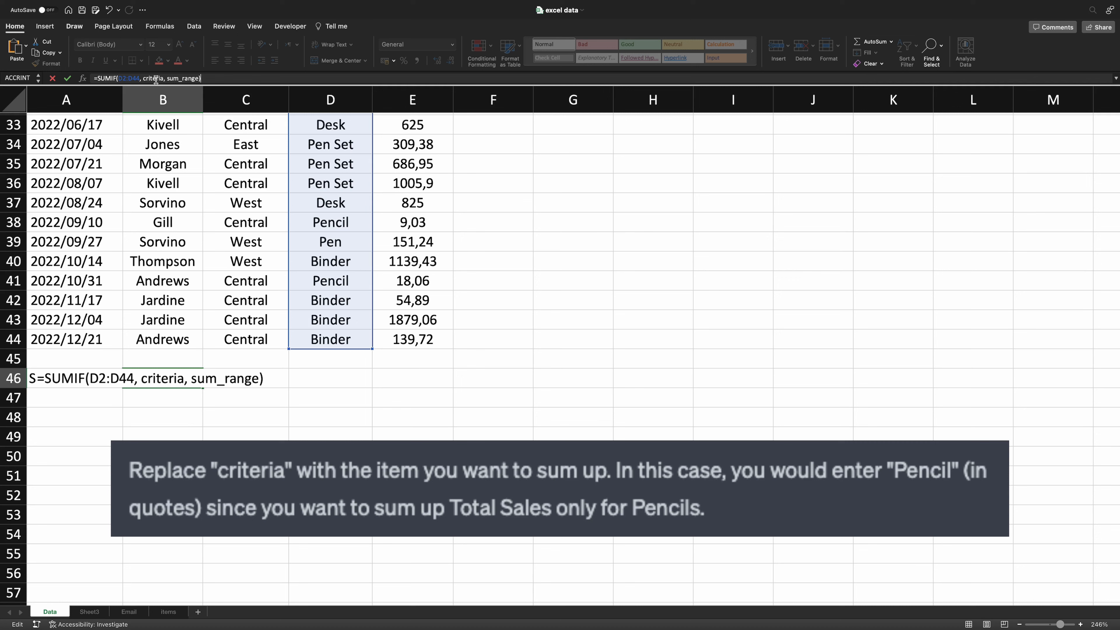
{"action": "double_click", "coordinate": [156, 79]}
{"action": "type", "text": "\"Pencil"}
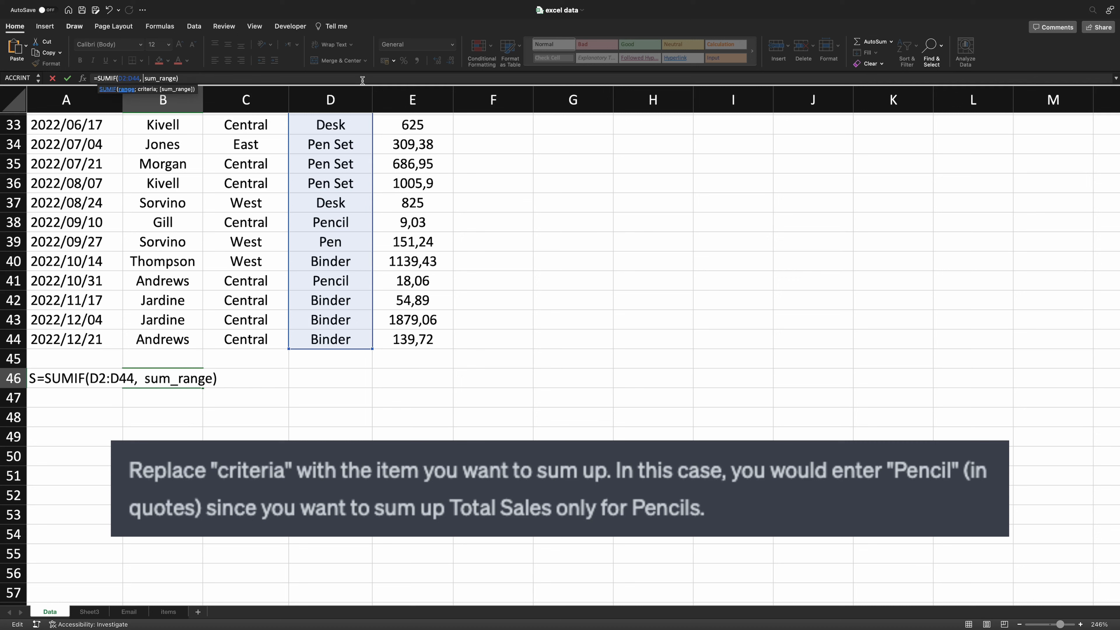
{"action": "type", "text": "\","}
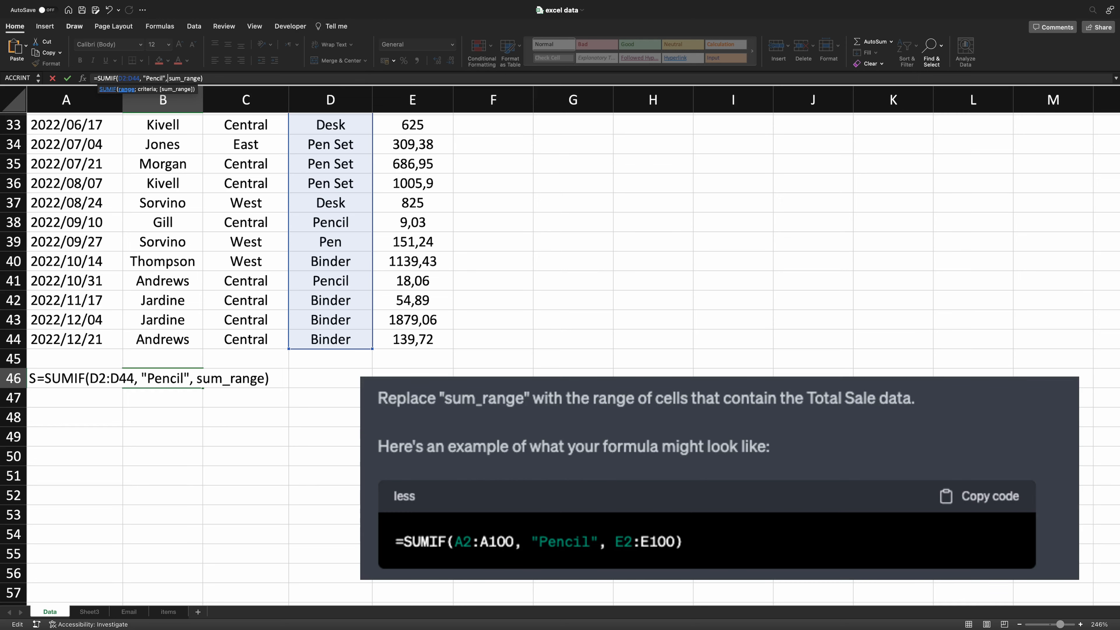
Replace the sum_range placeholder with the Total Sale cells E2:E44, separate the arguments with semicolons, and commit the formula in B46.
{"action": "scroll", "coordinate": [281, 132], "scroll_direction": "up", "scroll_amount": 10}
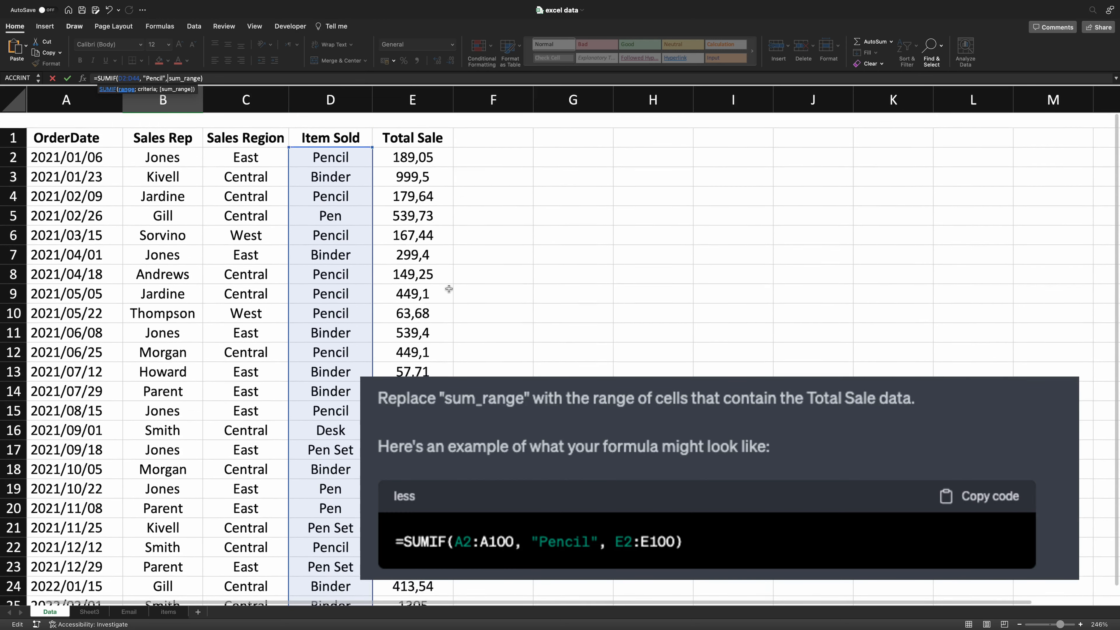
{"action": "scroll", "coordinate": [281, 132], "scroll_direction": "down", "scroll_amount": 1}
{"action": "key", "text": "BackSpace"}
{"action": "key", "text": "BackSpace"}
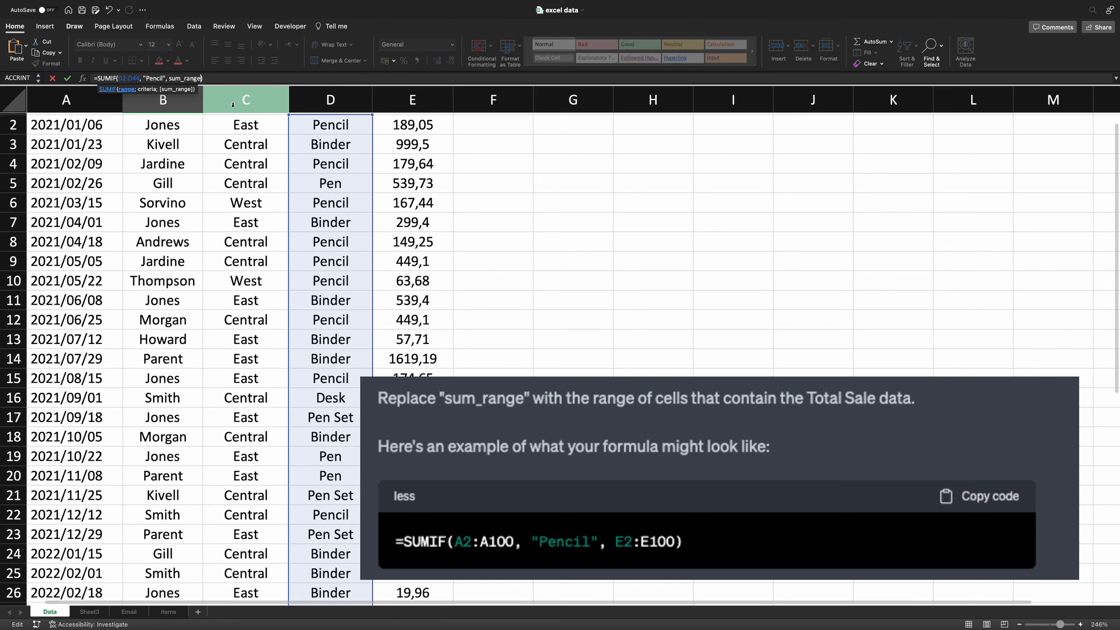
{"action": "key", "text": "BackSpace"}
{"action": "key", "text": "BackSpace"}
{"action": "key", "text": "BackSpace"}
{"action": "key", "text": "BackSpace"}
{"action": "key", "text": "BackSpace"}
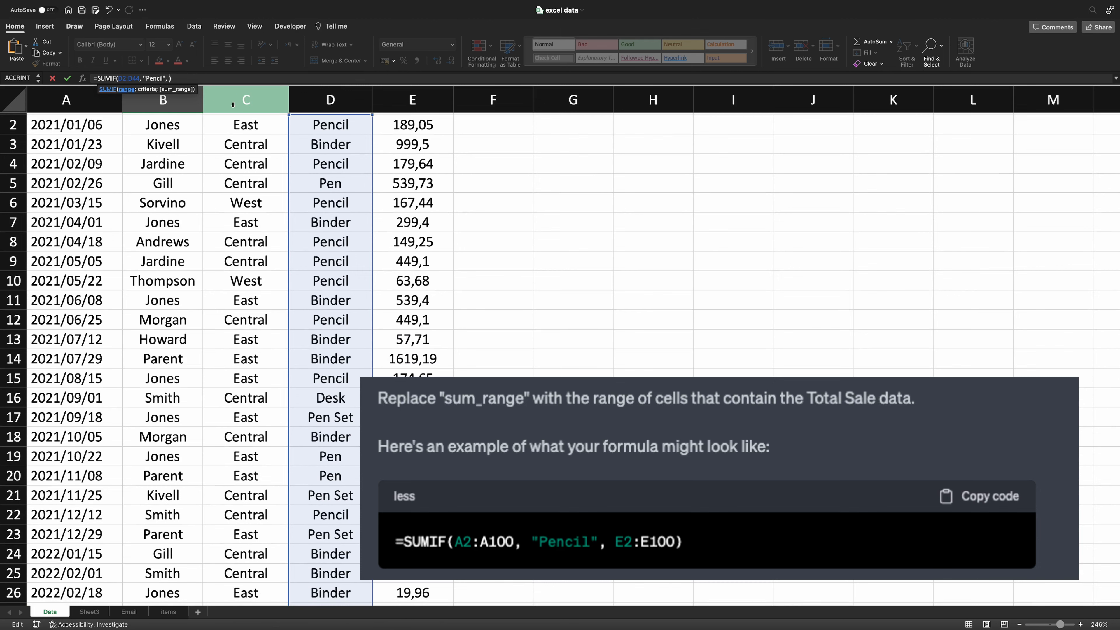
{"action": "scroll", "coordinate": [394, 130], "scroll_direction": "up", "scroll_amount": 1}
{"action": "left_click_drag", "start_coordinate": [418, 142], "coordinate": [422, 559]}
{"action": "scroll", "coordinate": [306, 132], "scroll_direction": "down", "scroll_amount": 1}
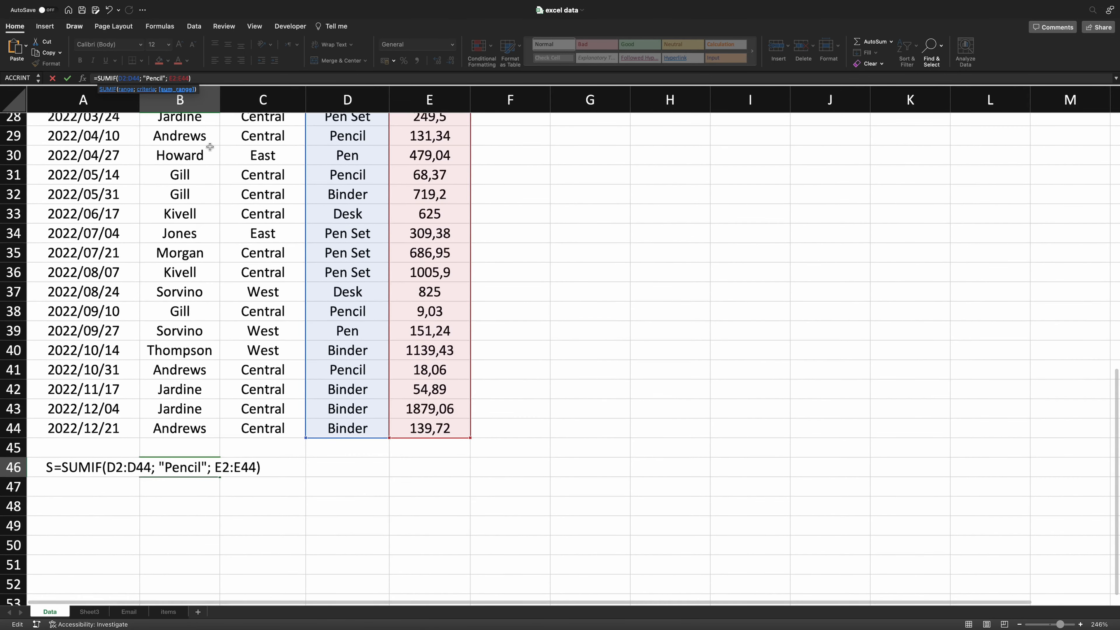
{"action": "scroll", "coordinate": [212, 136], "scroll_direction": "down", "scroll_amount": 2}
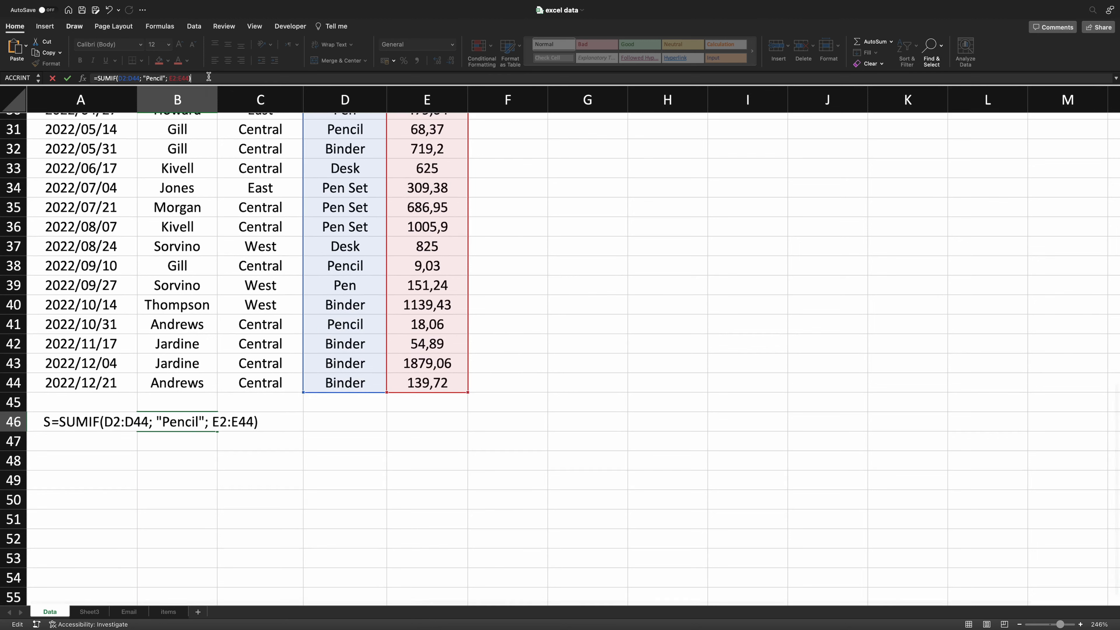
{"action": "key", "text": "Return"}
{"action": "left_click", "coordinate": [198, 427]}
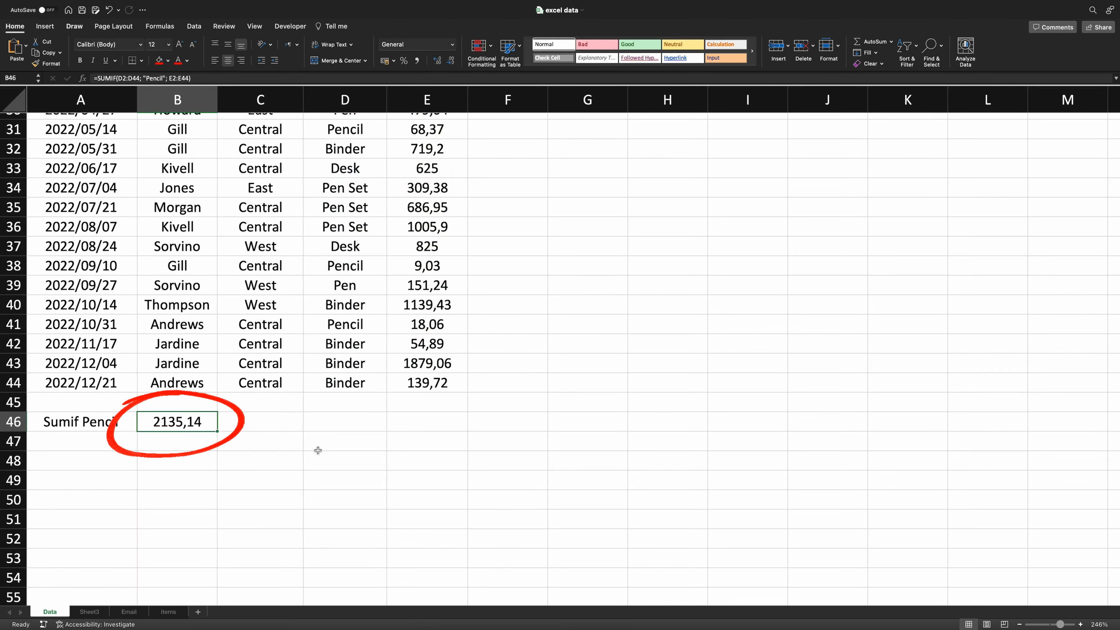
Add filters to the header row, filter Item Sold to Pencil only, and select the Total Sale column to check its sum.
{"action": "scroll", "coordinate": [313, 410], "scroll_direction": "up", "scroll_amount": 10}
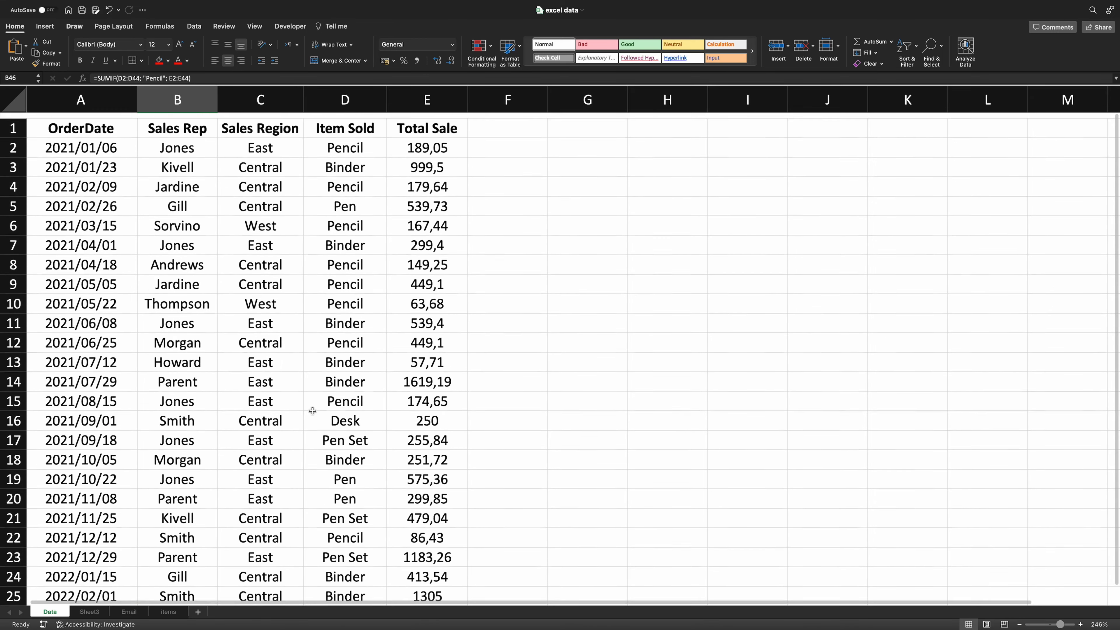
{"action": "left_click", "coordinate": [345, 128]}
{"action": "left_click", "coordinate": [907, 46]}
{"action": "left_click", "coordinate": [930, 105]}
{"action": "left_click", "coordinate": [384, 127]}
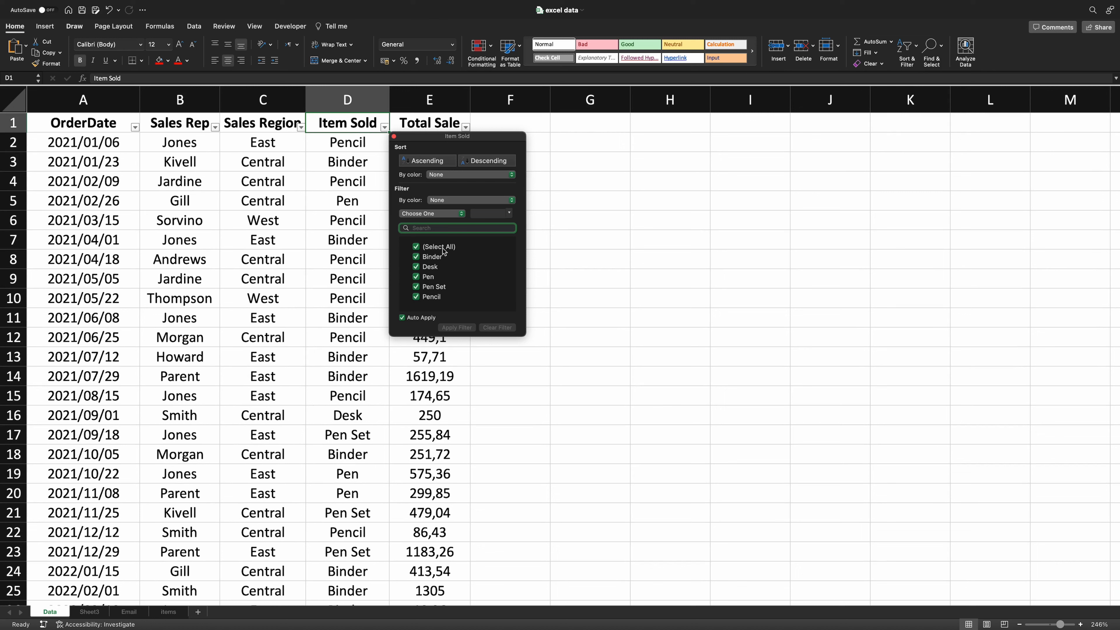
{"action": "left_click", "coordinate": [417, 247]}
{"action": "left_click", "coordinate": [417, 296]}
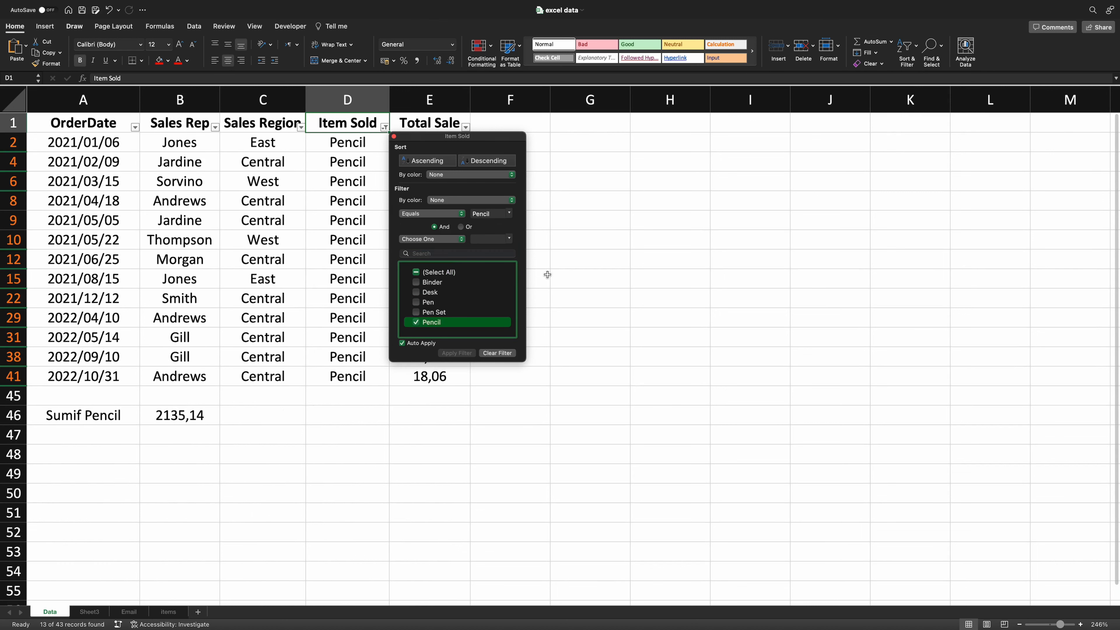
{"action": "left_click", "coordinate": [572, 270]}
{"action": "left_click", "coordinate": [436, 101]}
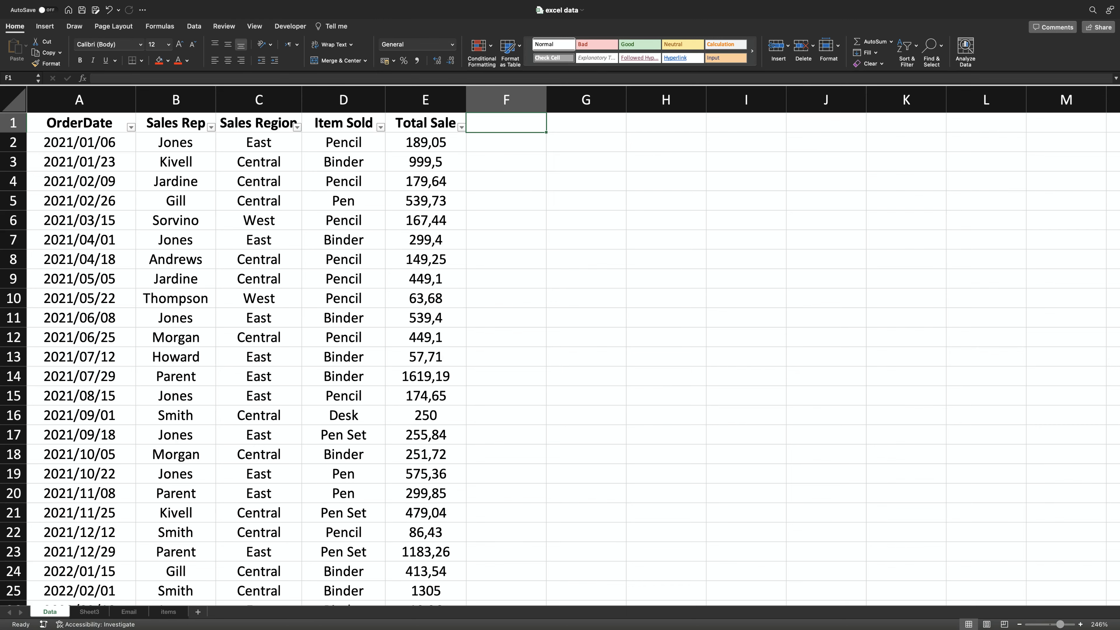
Add the header "Used for Writing" in F1 and fit column F's width to it.
{"action": "left_click", "coordinate": [506, 100]}
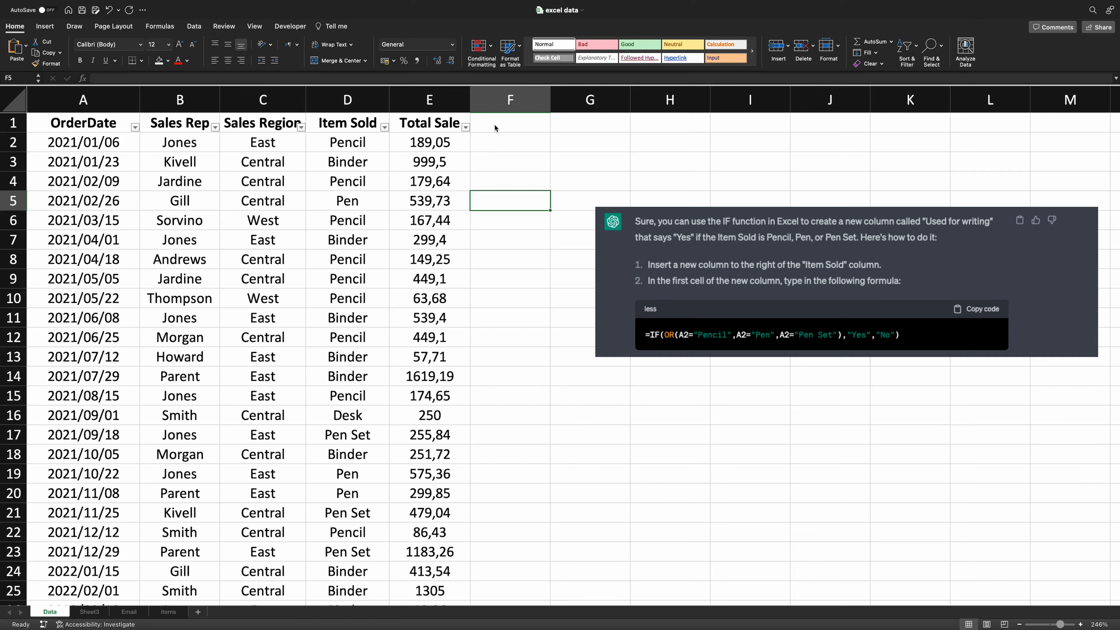
{"action": "left_click", "coordinate": [497, 124]}
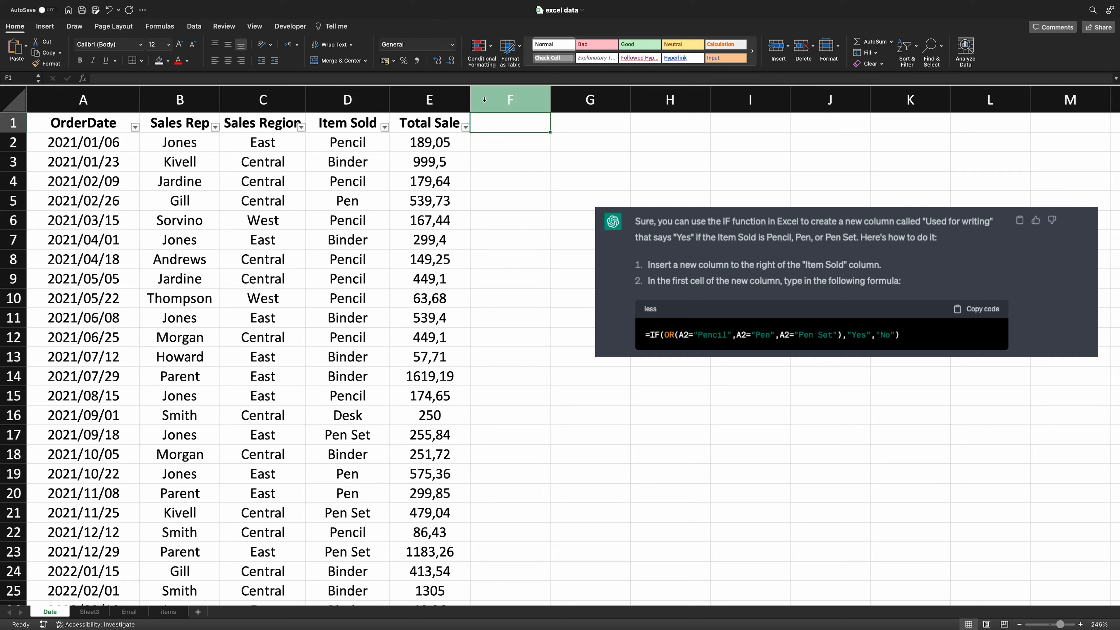
{"action": "left_click", "coordinate": [485, 99]}
{"action": "left_click", "coordinate": [510, 123]}
{"action": "type", "text": "Used for Writing"}
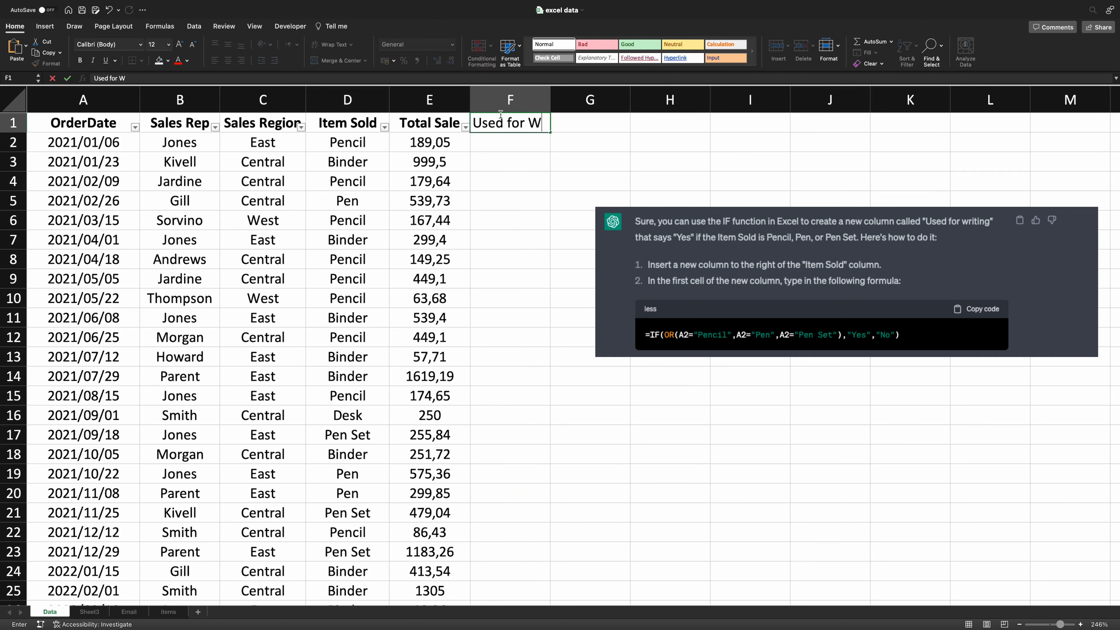
{"action": "key", "text": "Return"}
{"action": "double_click", "coordinate": [550, 103]}
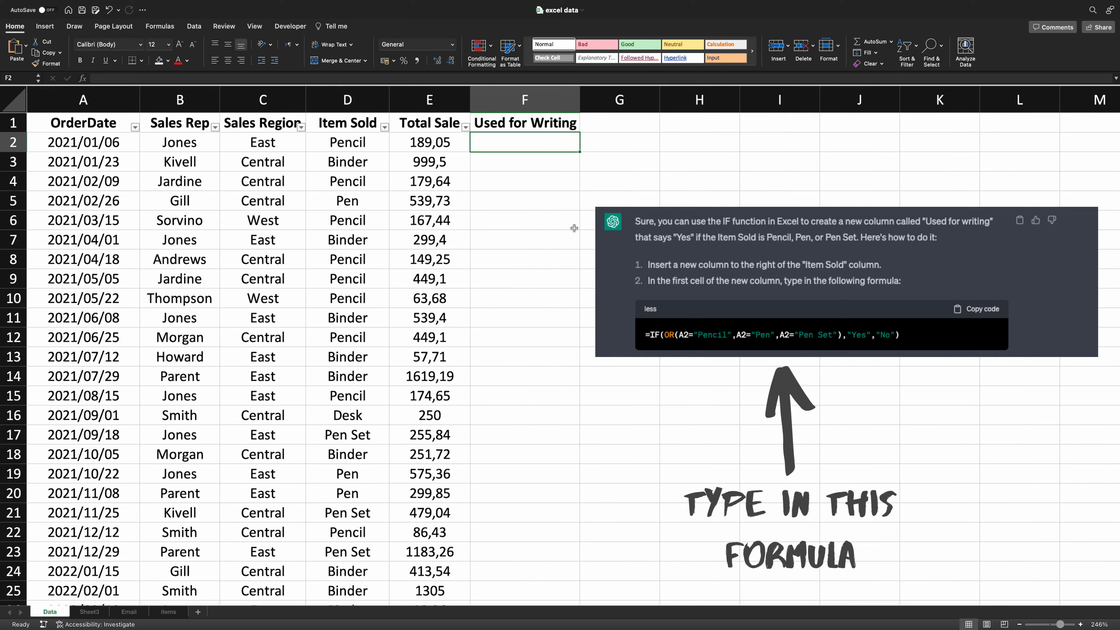
Enter =IF(OR(A2="Pencil",A2="Pen",A2="Pen Set"),"Yes","No") in F2 and change its three A2 references to D2.
{"action": "type", "text": "=IF(OR(A2=\"Pencil\",A2=\"Pen\",A2=\"Pen Set\"),\"Yes\",\"No\")"}
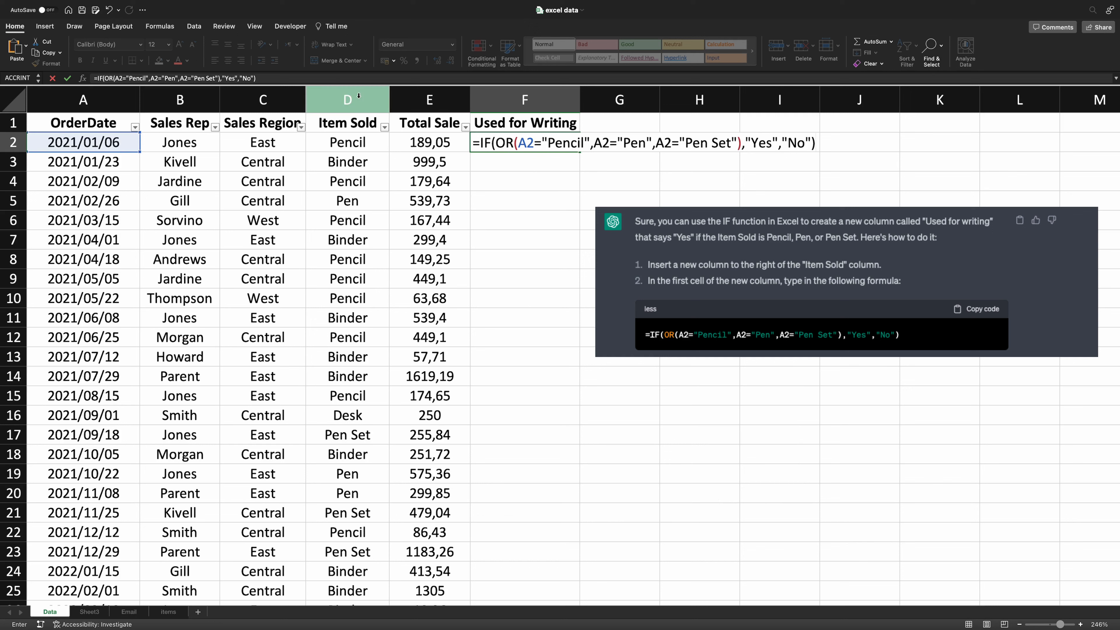
{"action": "left_click", "coordinate": [525, 143]}
{"action": "key", "text": "BackSpace"}
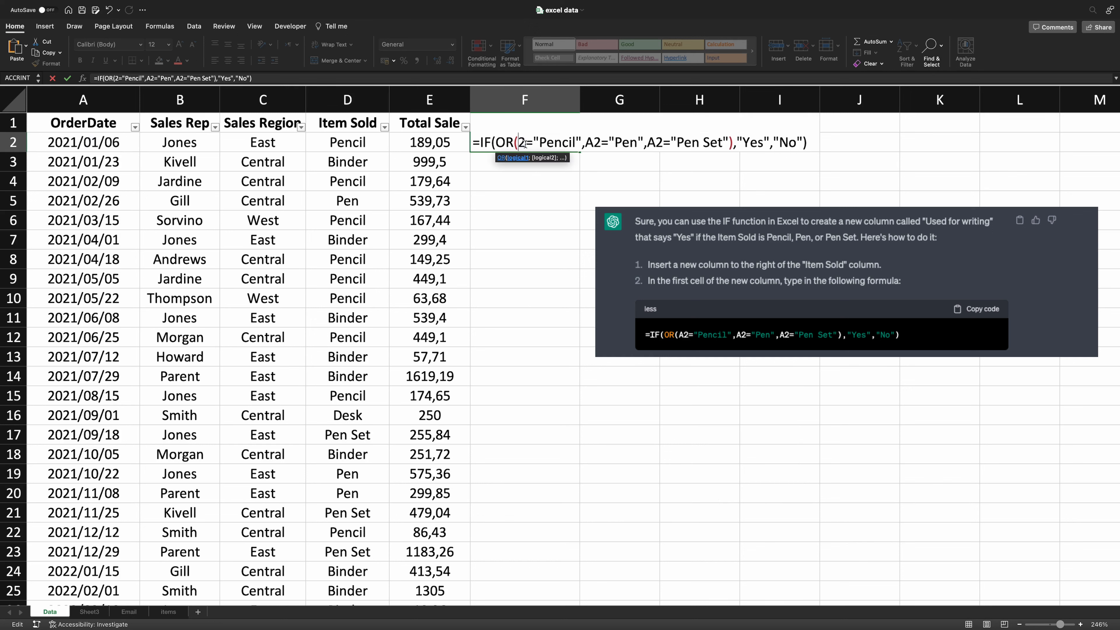
{"action": "type", "text": "D"}
{"action": "left_click", "coordinate": [602, 143]}
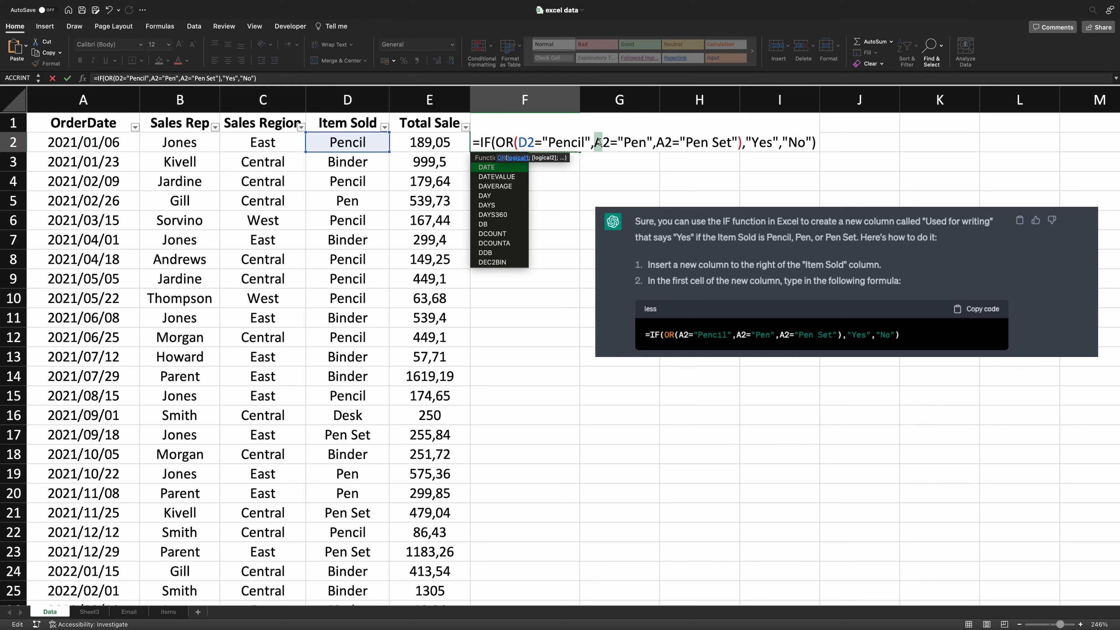
{"action": "key", "text": "BackSpace"}
{"action": "type", "text": "D"}
{"action": "left_click_drag", "start_coordinate": [657, 144], "coordinate": [664, 144]}
{"action": "type", "text": "D"}
Replace the comma separators in the F2 formula with semicolons, commit it, and reselect F2.
{"action": "left_click", "coordinate": [736, 144]}
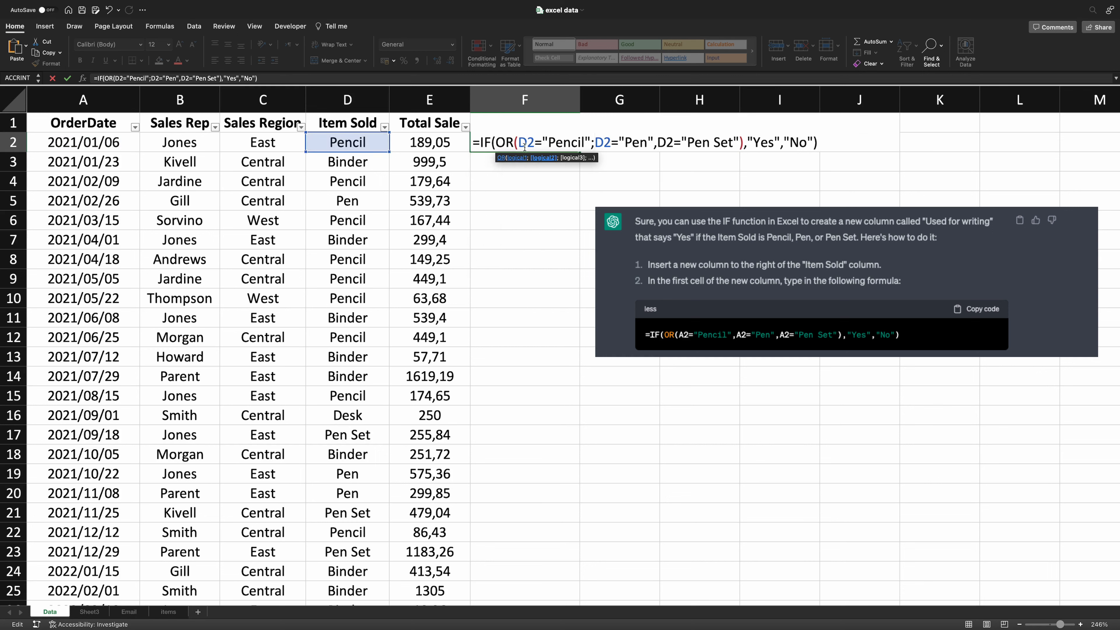
{"action": "left_click_drag", "start_coordinate": [653, 143], "coordinate": [656, 145]}
{"action": "type", "text": ";"}
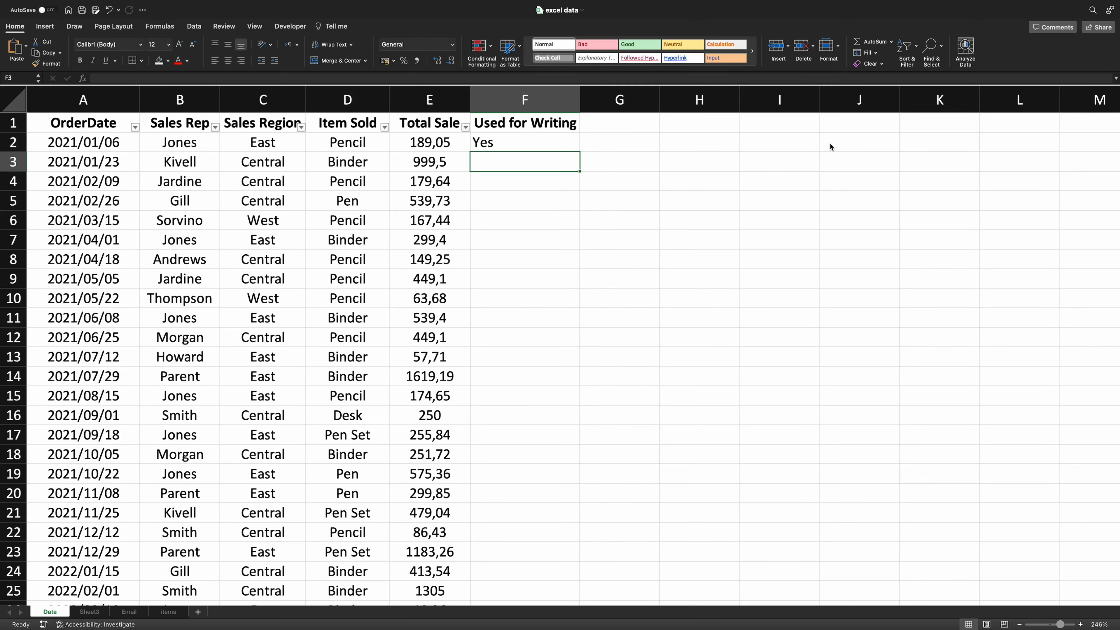
{"action": "left_click", "coordinate": [546, 142]}
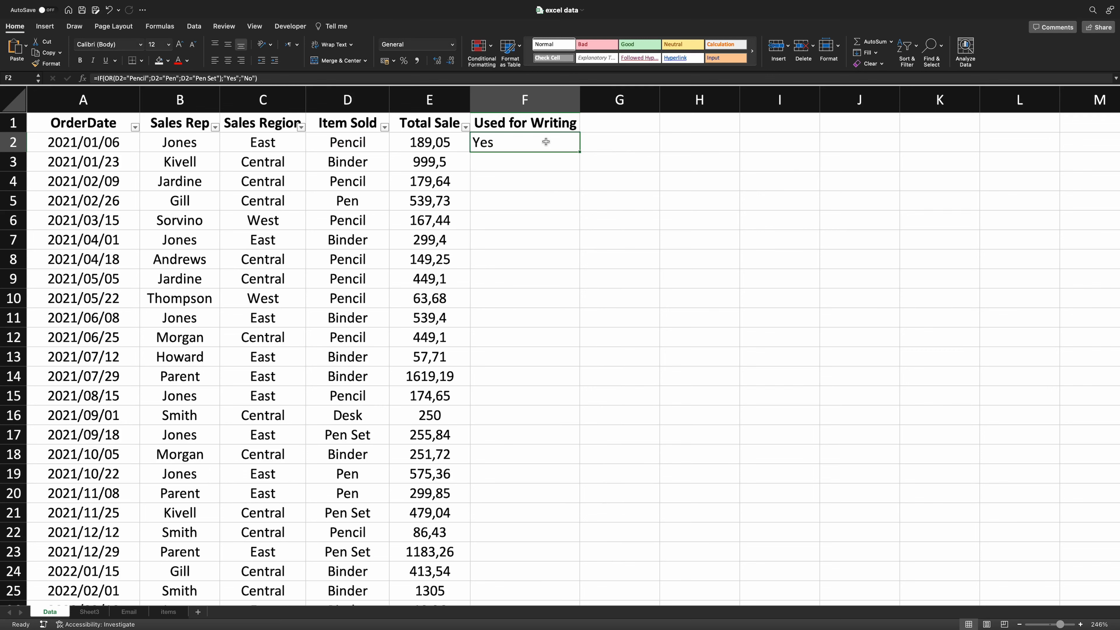